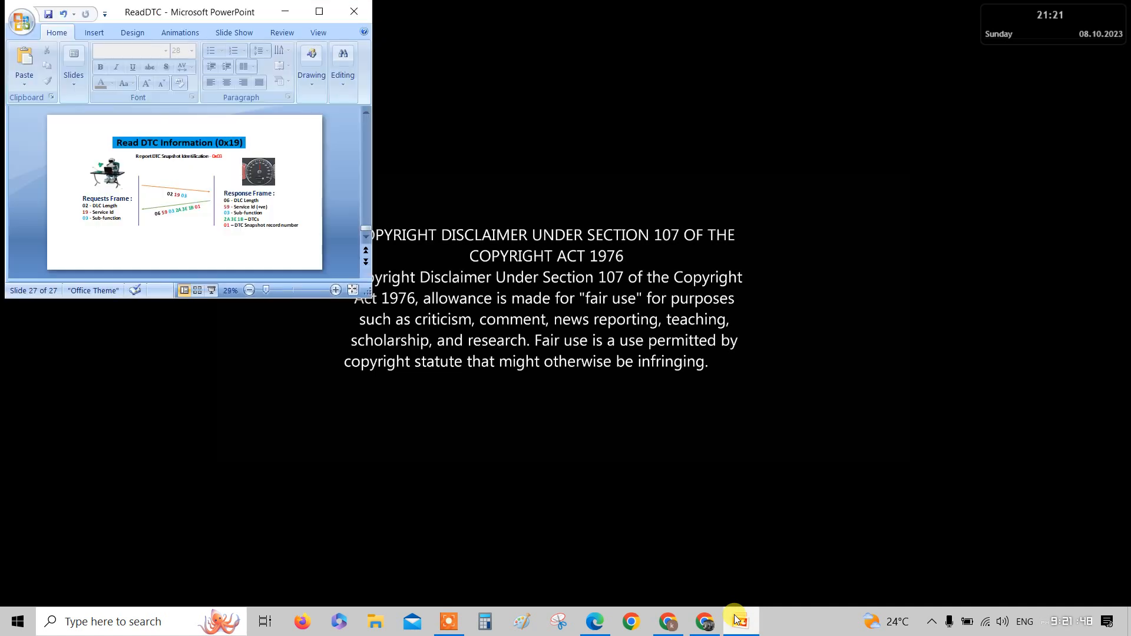
# - Maximize the ReadDTC presentation window to fill the screen
pyautogui.click(318, 12)
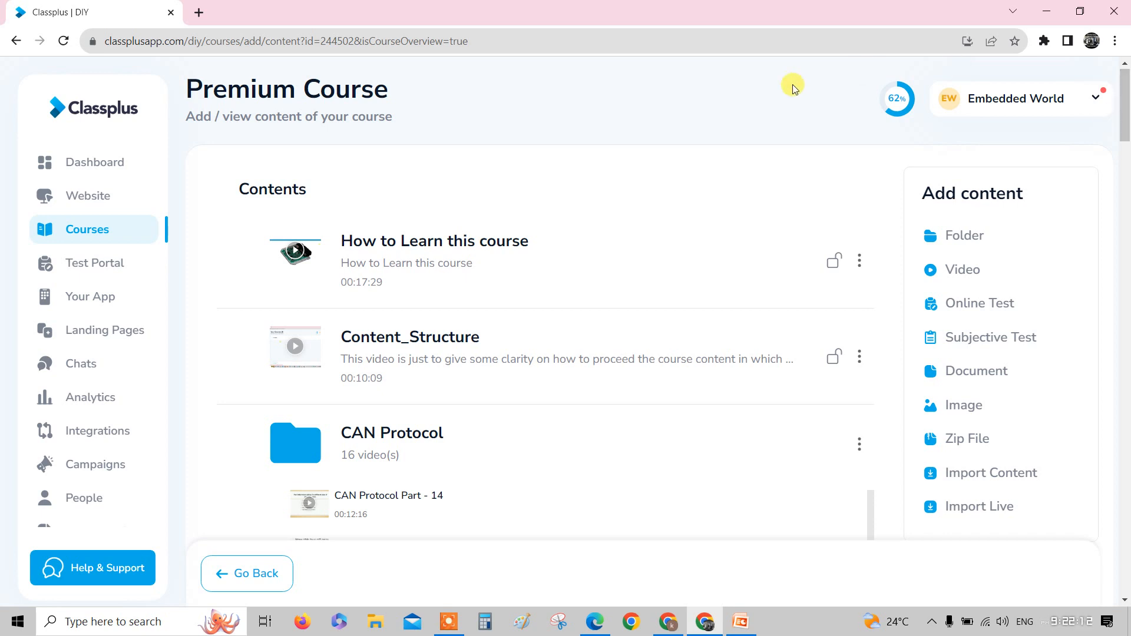
pyautogui.moveTo(566, 443)
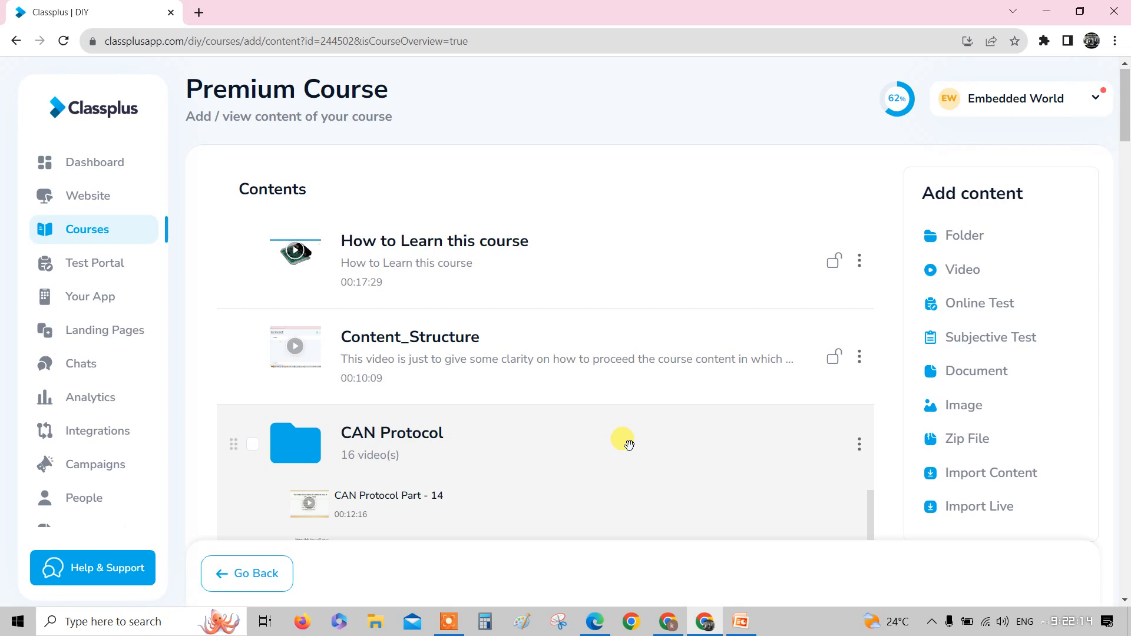
pyautogui.scroll(-5, 627, 447)
pyautogui.scroll(-5, 566, 382)
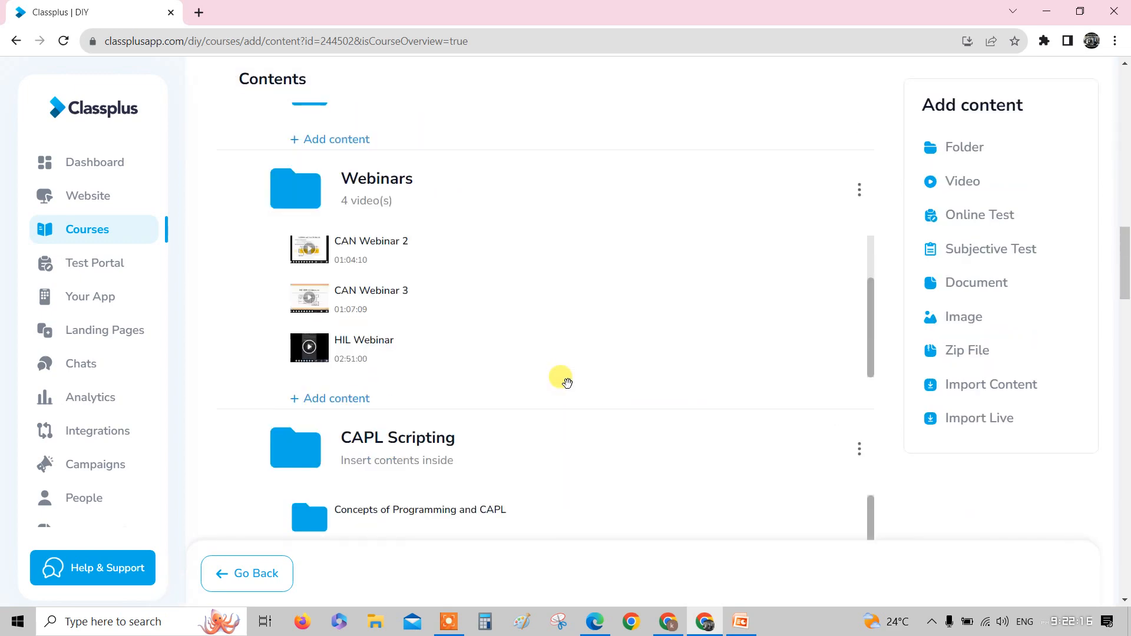
pyautogui.scroll(-5, 566, 381)
pyautogui.scroll(-5, 566, 382)
pyautogui.scroll(5, 566, 381)
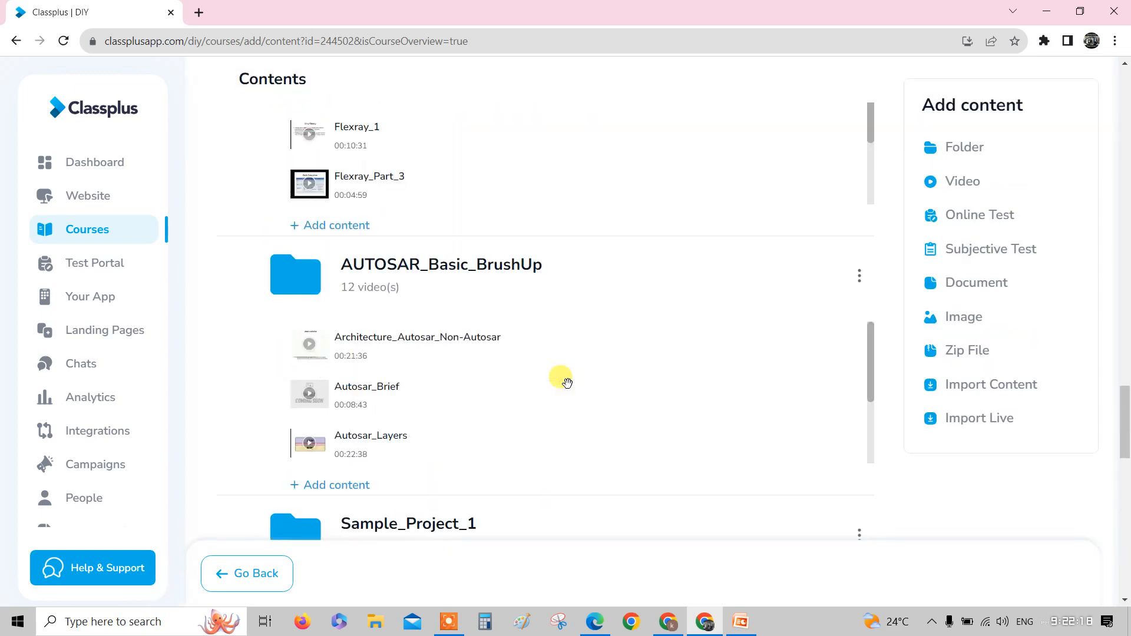
pyautogui.scroll(5, 566, 381)
pyautogui.scroll(2, 566, 382)
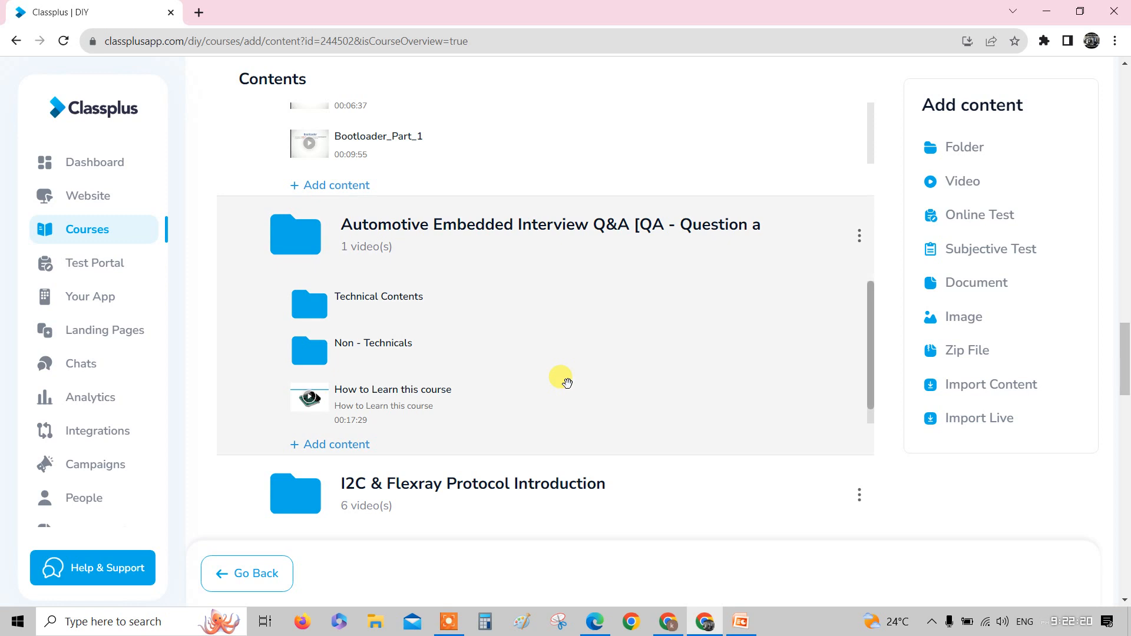
pyautogui.scroll(5, 566, 381)
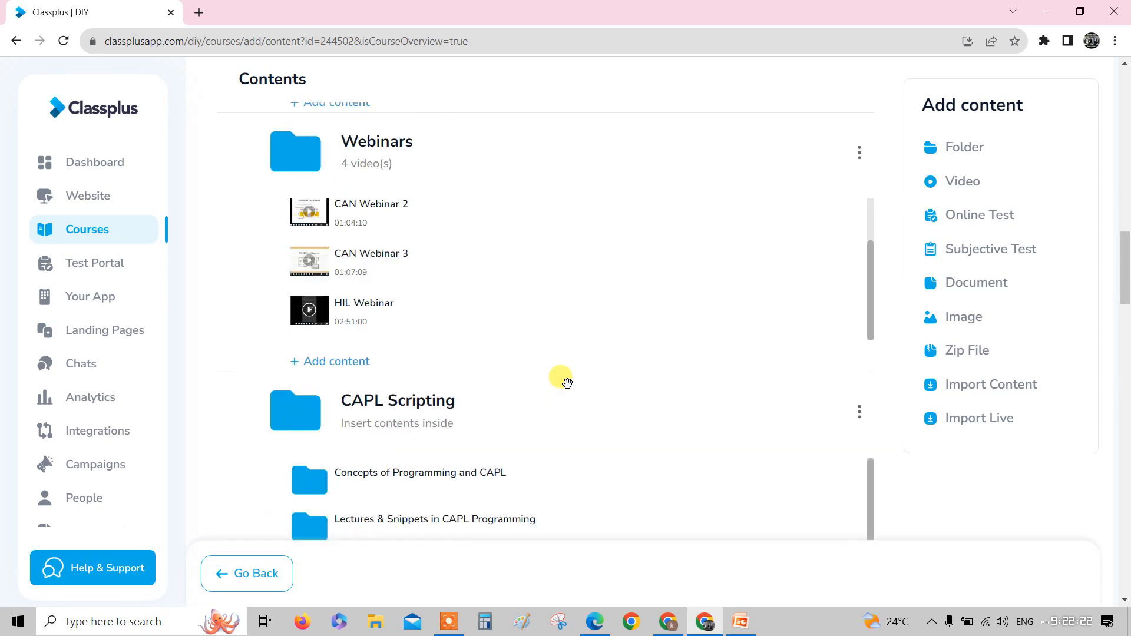
pyautogui.scroll(5, 566, 381)
pyautogui.scroll(-2, 566, 381)
pyautogui.scroll(-1, 566, 382)
pyautogui.scroll(10, 566, 382)
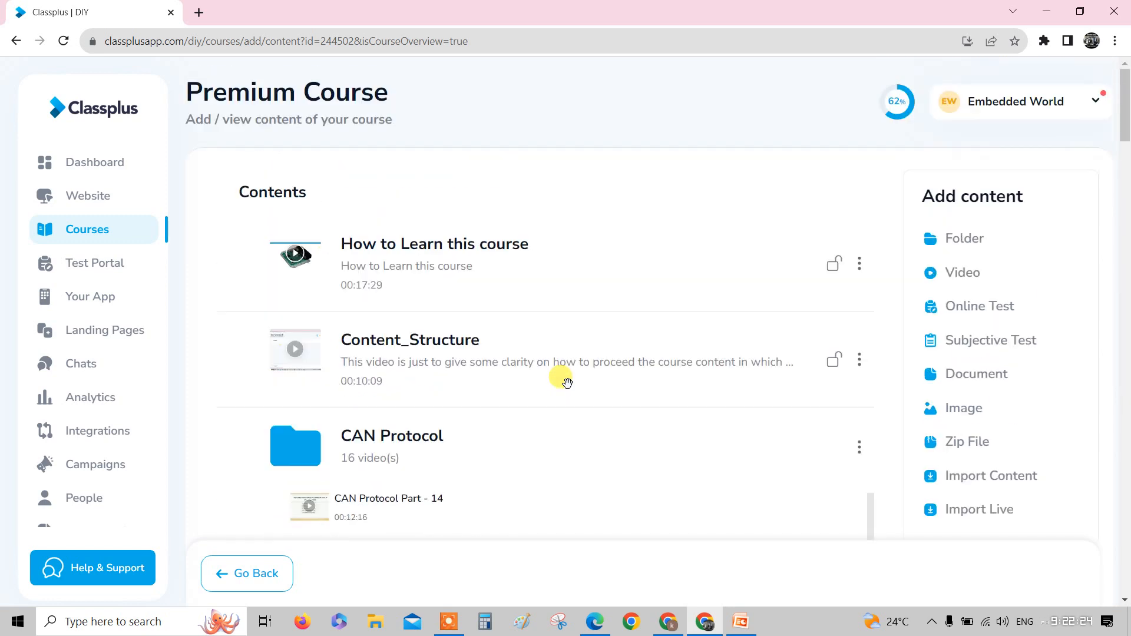
pyautogui.moveTo(567, 358)
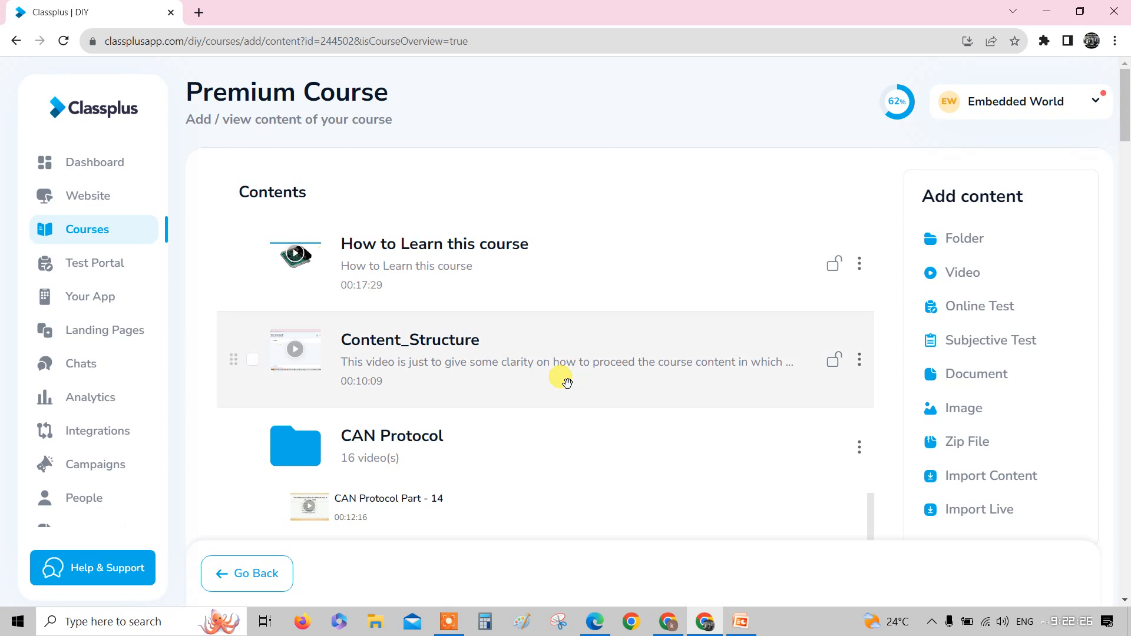
pyautogui.scroll(-10, 566, 382)
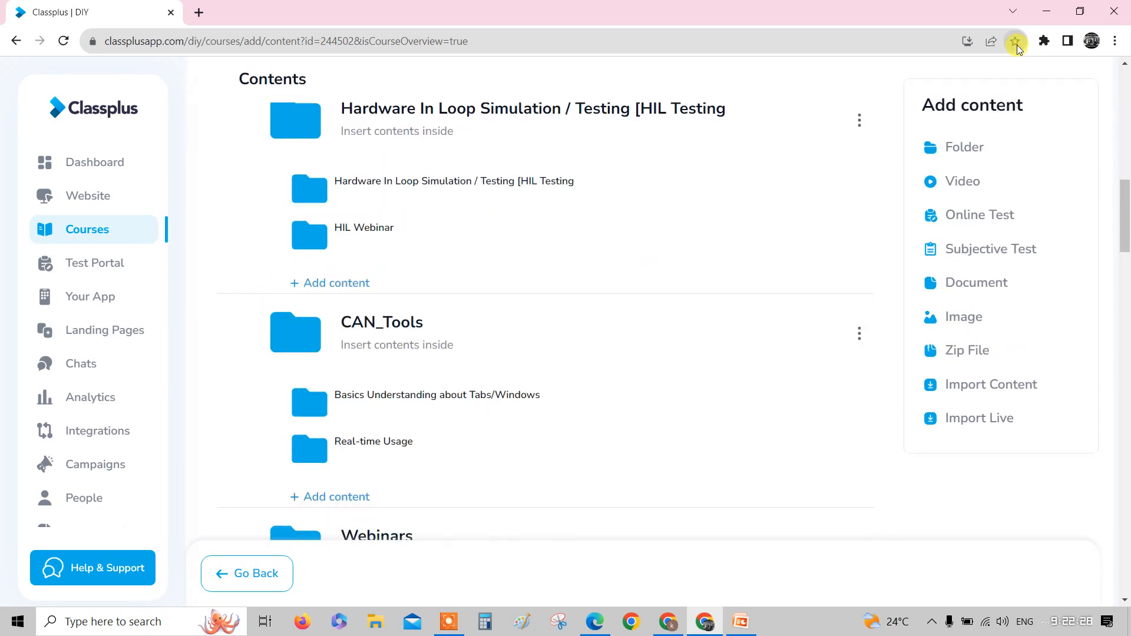
# - Return to the DTC slide, dismiss shortcut menus on the slide and Requests Frame box, leaving nothing selected
pyautogui.click(1045, 16)
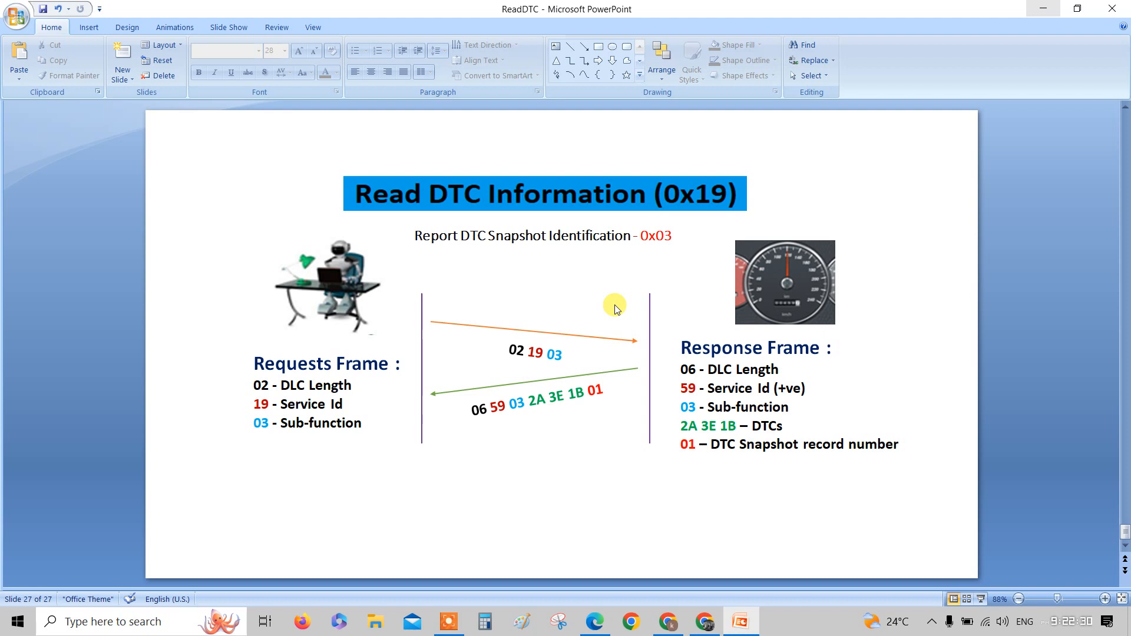
pyautogui.rightClick(246, 228)
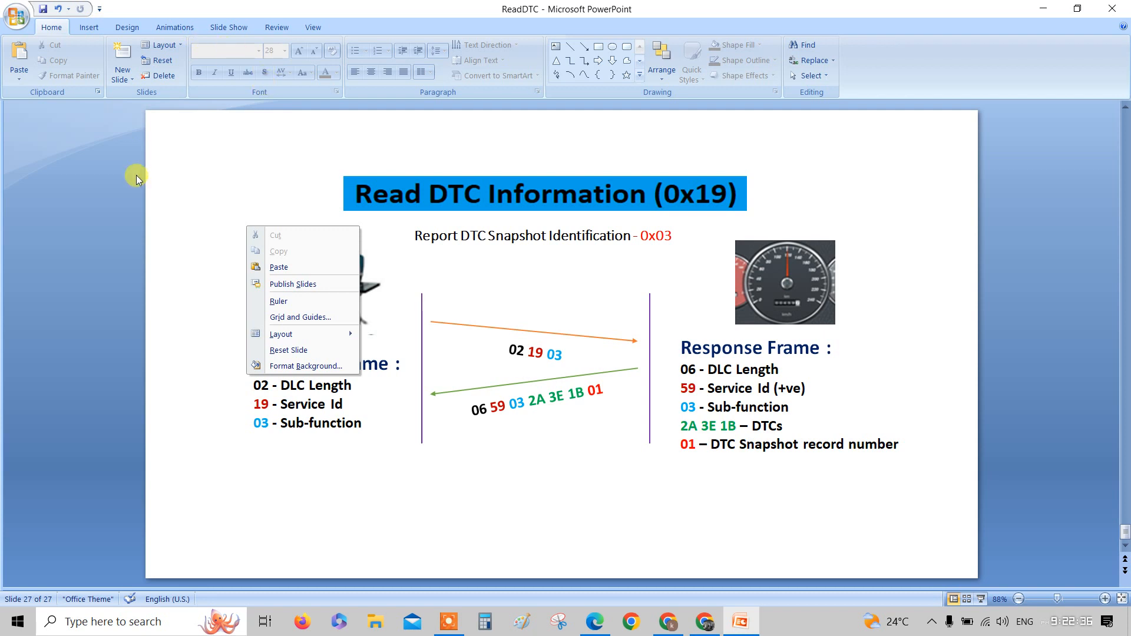
pyautogui.click(212, 188)
pyautogui.rightClick(248, 438)
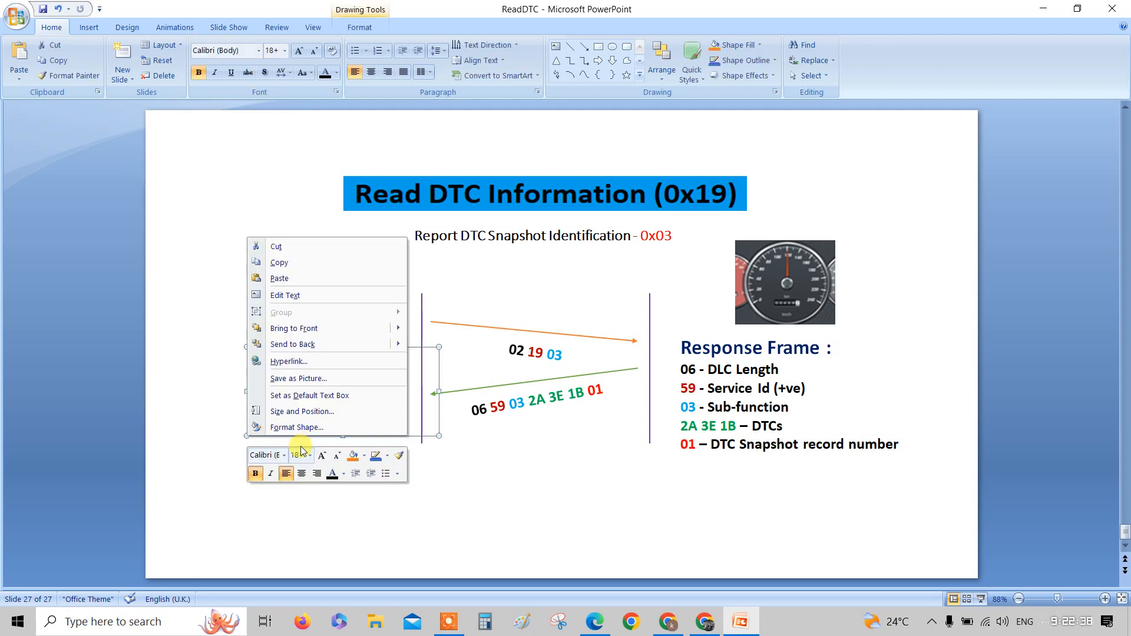
pyautogui.click(499, 542)
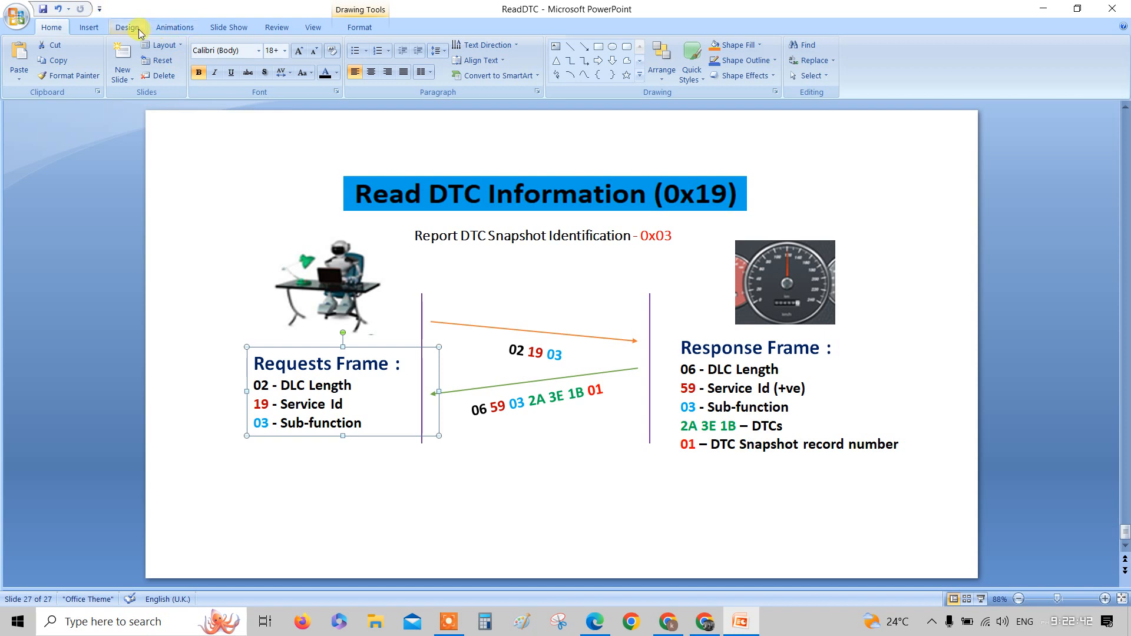
pyautogui.click(440, 492)
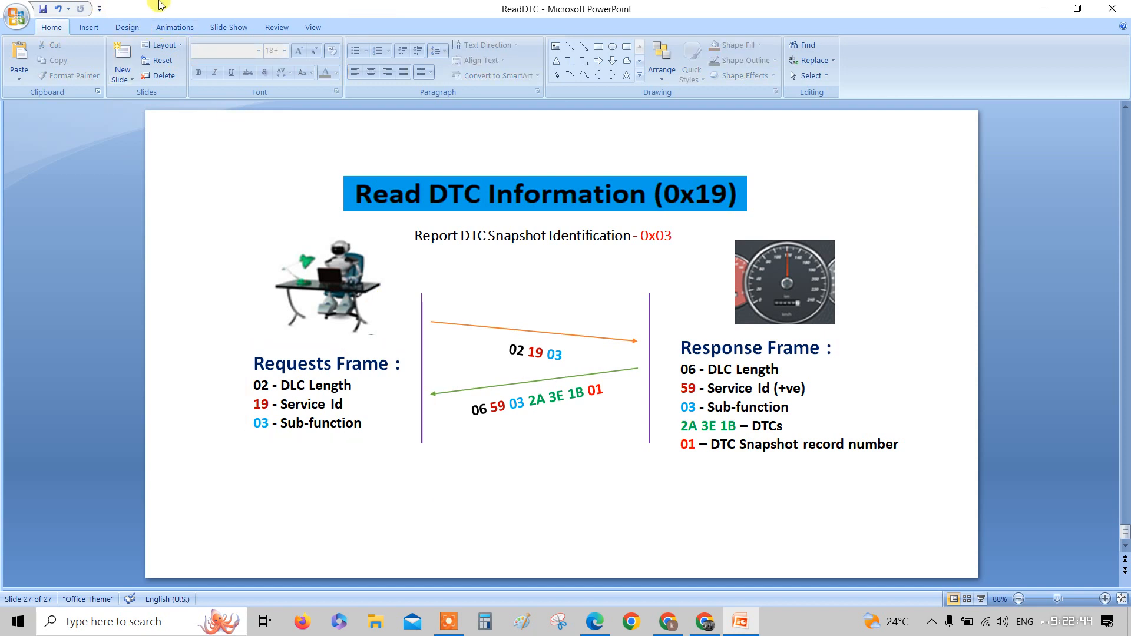
# - Show the Slide Show settings for the Read DTC Information presentation
pyautogui.click(228, 27)
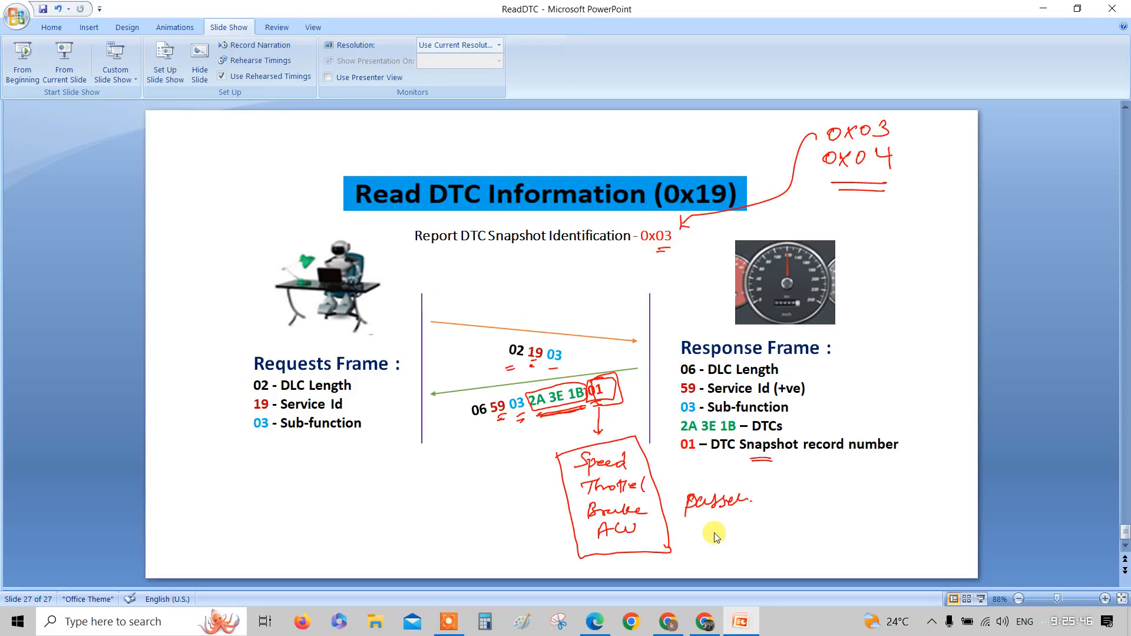
# - Bring up the screen recorder controls from the taskbar
pyautogui.click(448, 621)
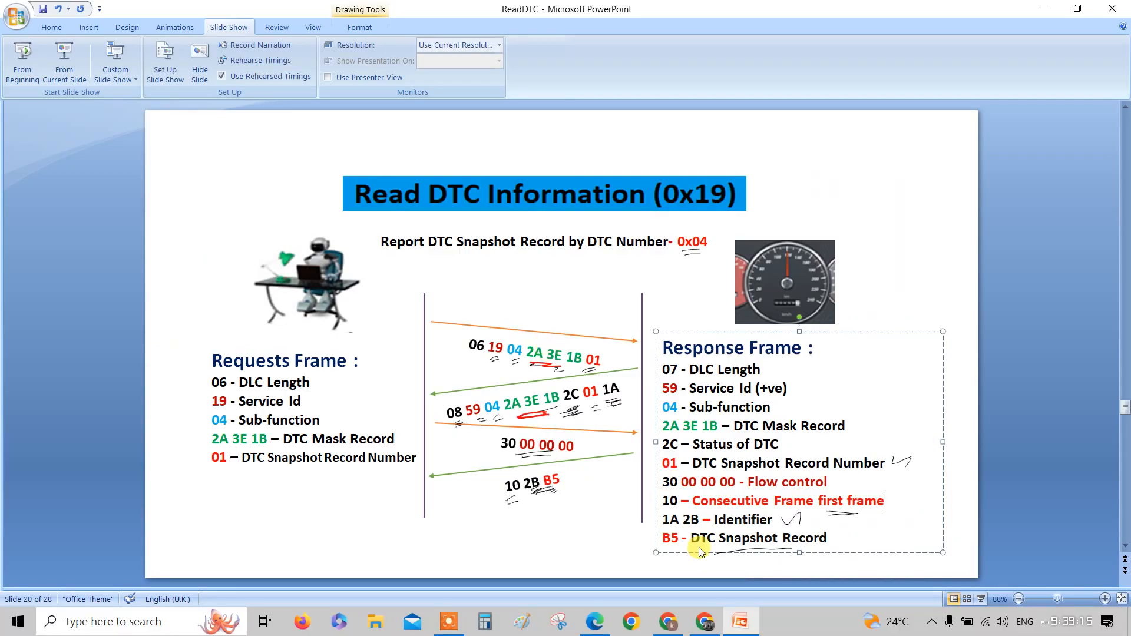
# - Switch to the Classplus Premium Course contents page and bring up the recorder controls
pyautogui.click(707, 623)
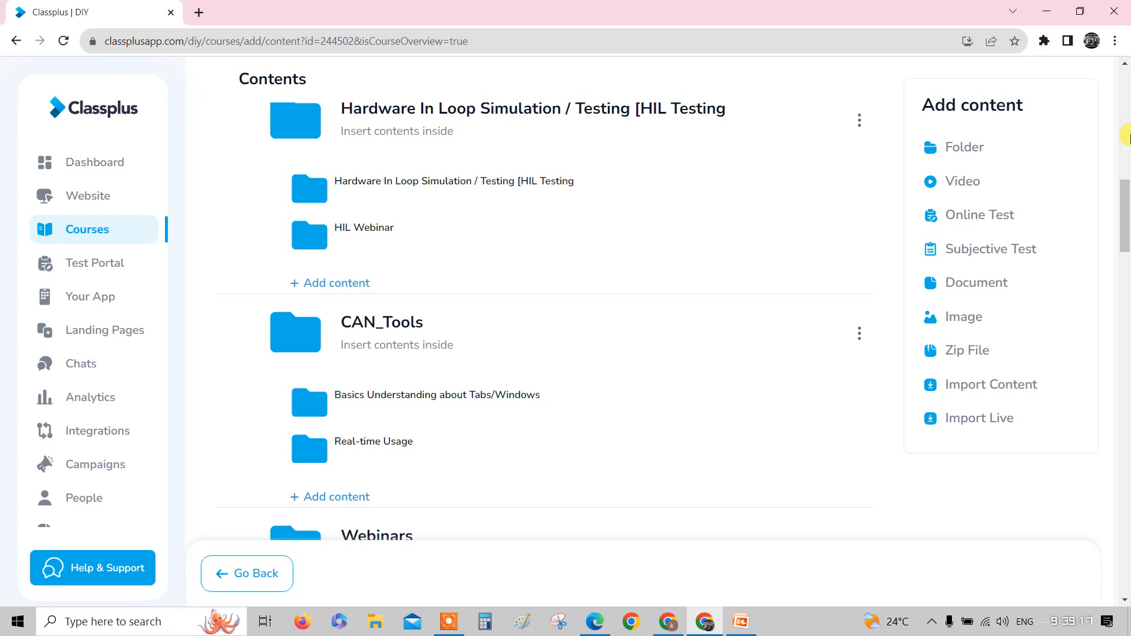
pyautogui.moveTo(1124, 204); pyautogui.dragTo(1125, 86)
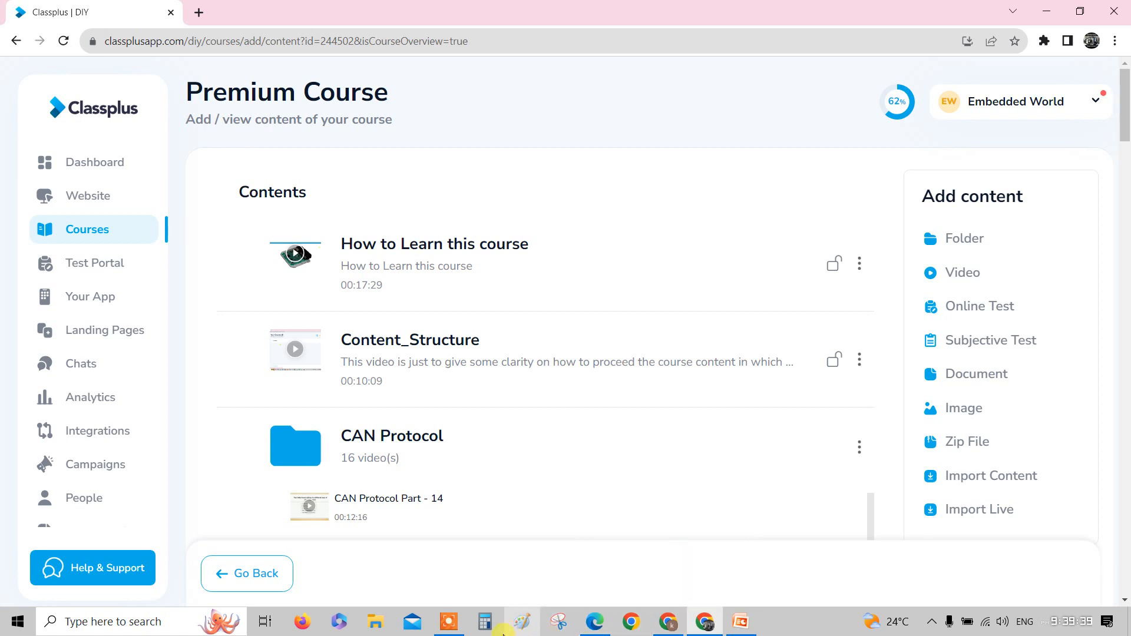
pyautogui.click(449, 621)
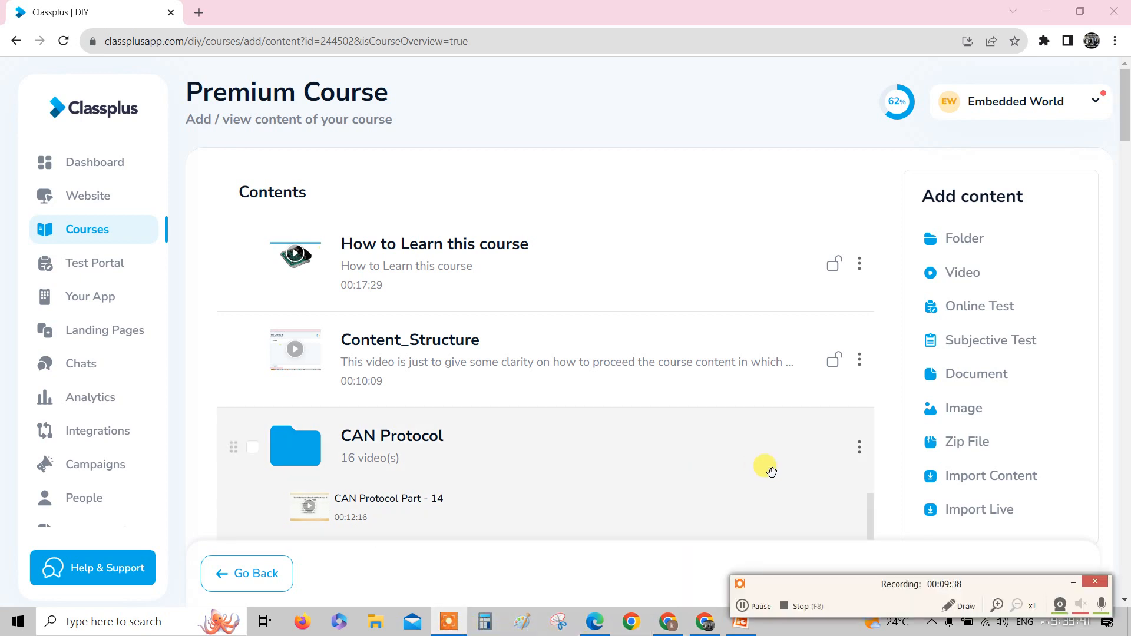